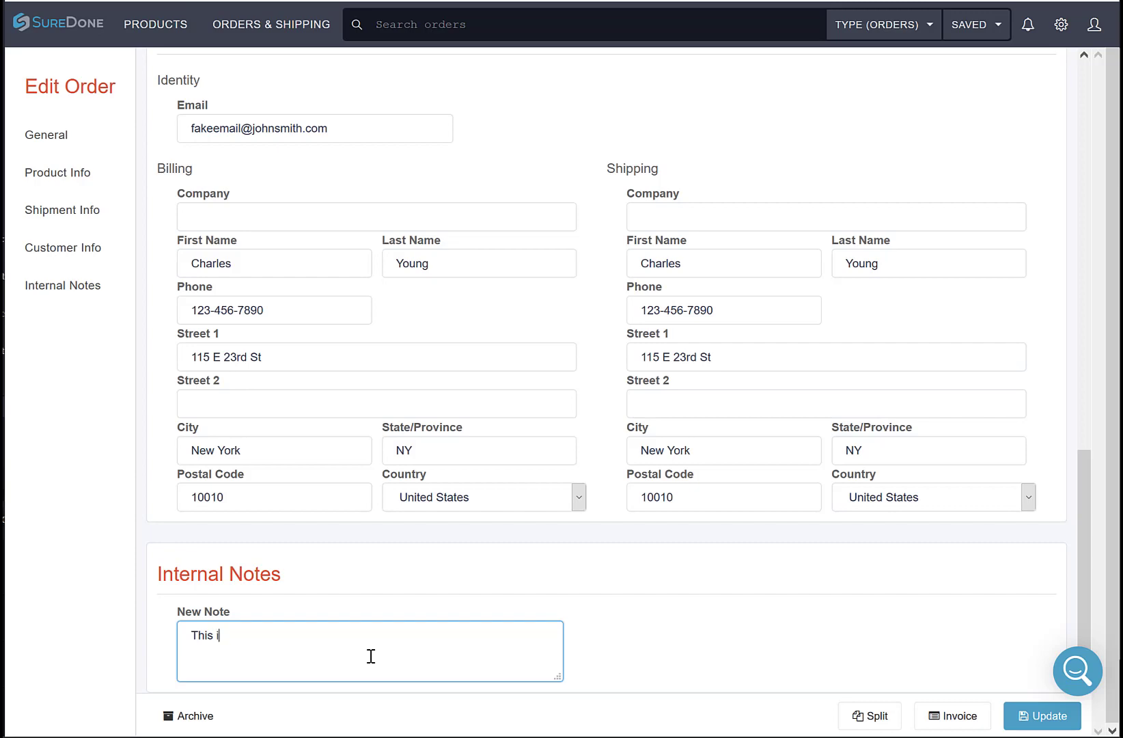
Finish the new internal note as "This is an internal note" and update the order.
text(an internal note)
click(1033, 710)
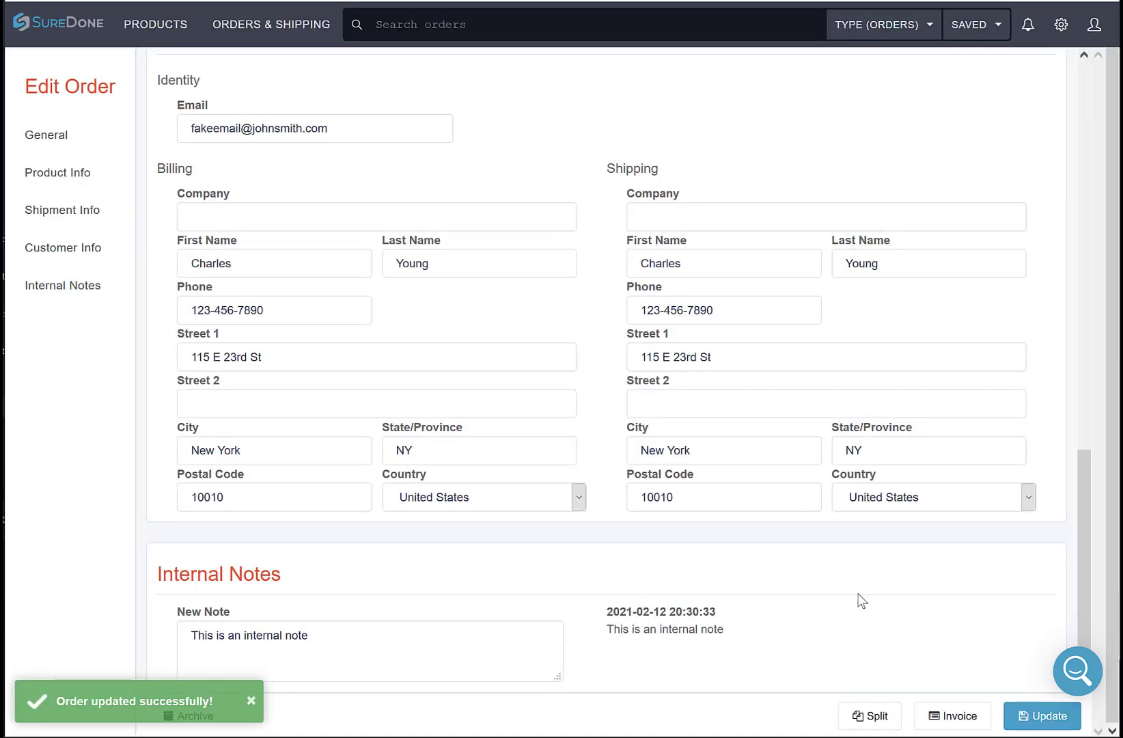
Add a shipment to the order and select Stamps.com as its carrier.
drag(1079, 516, 1040, 98)
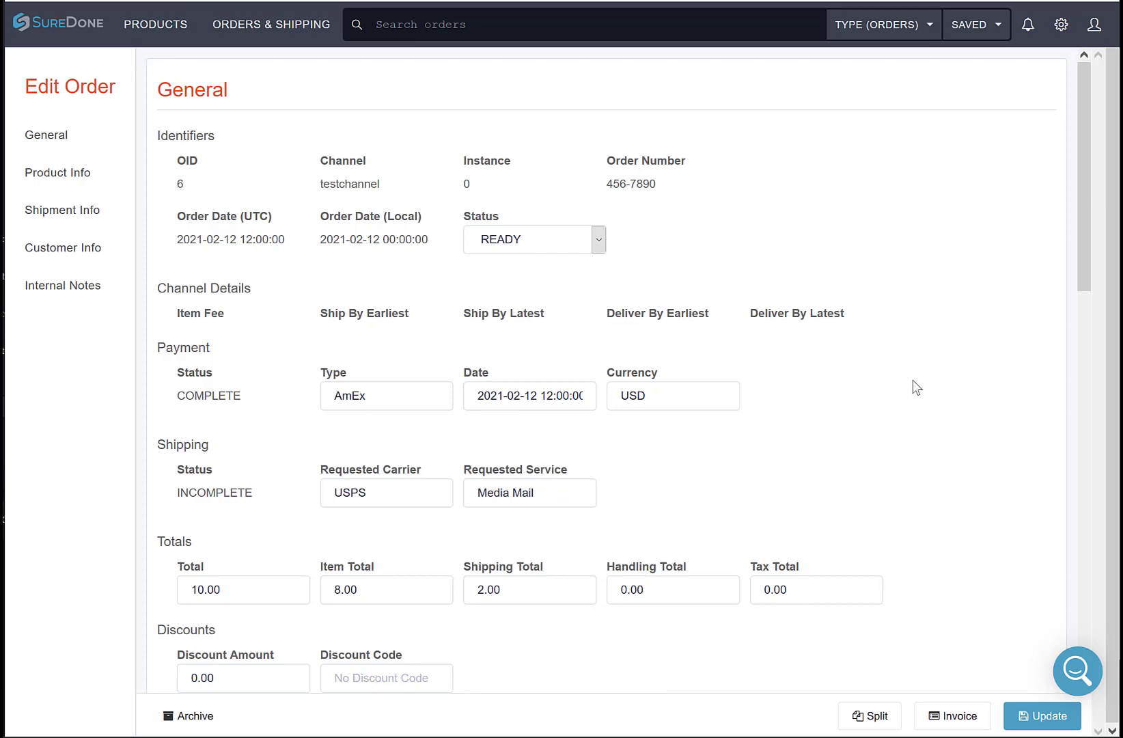
drag(1079, 248, 1082, 629)
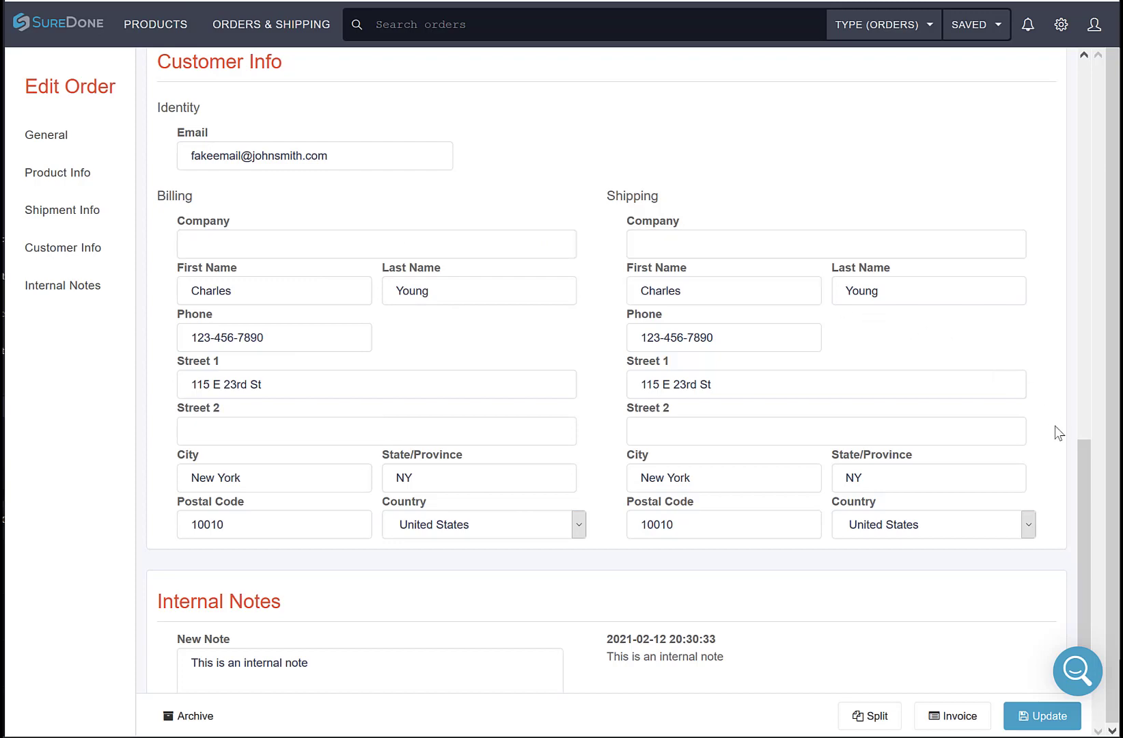
drag(1082, 474, 1108, 251)
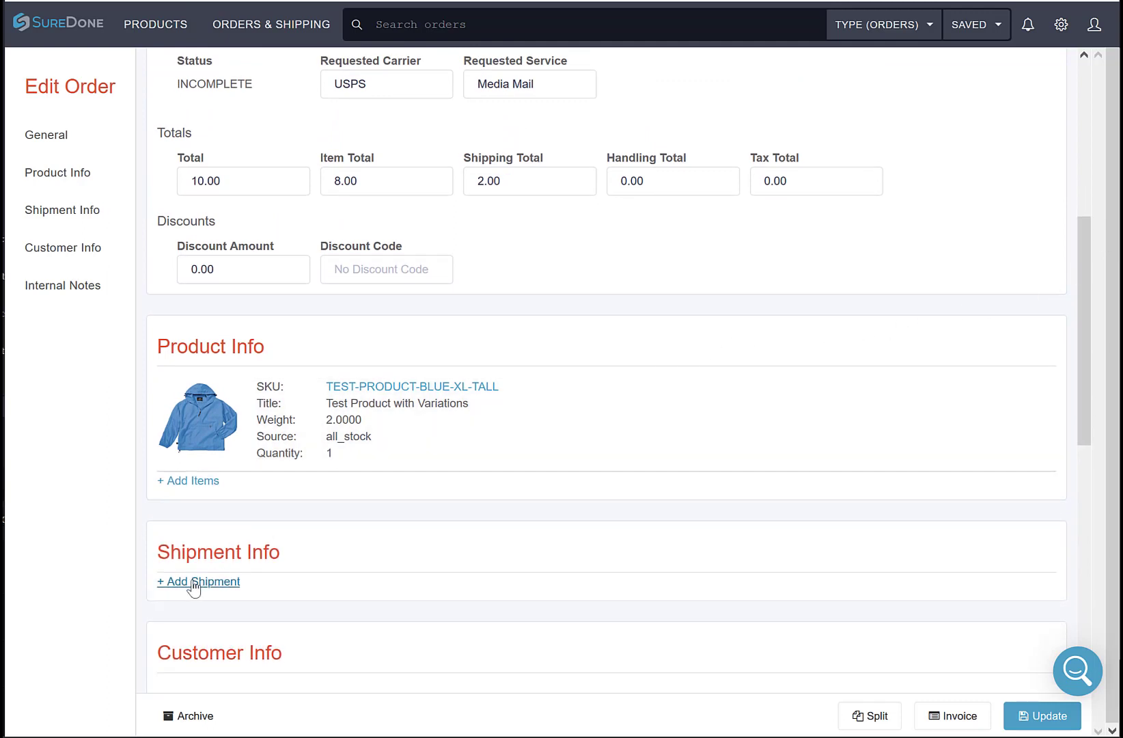
click(194, 583)
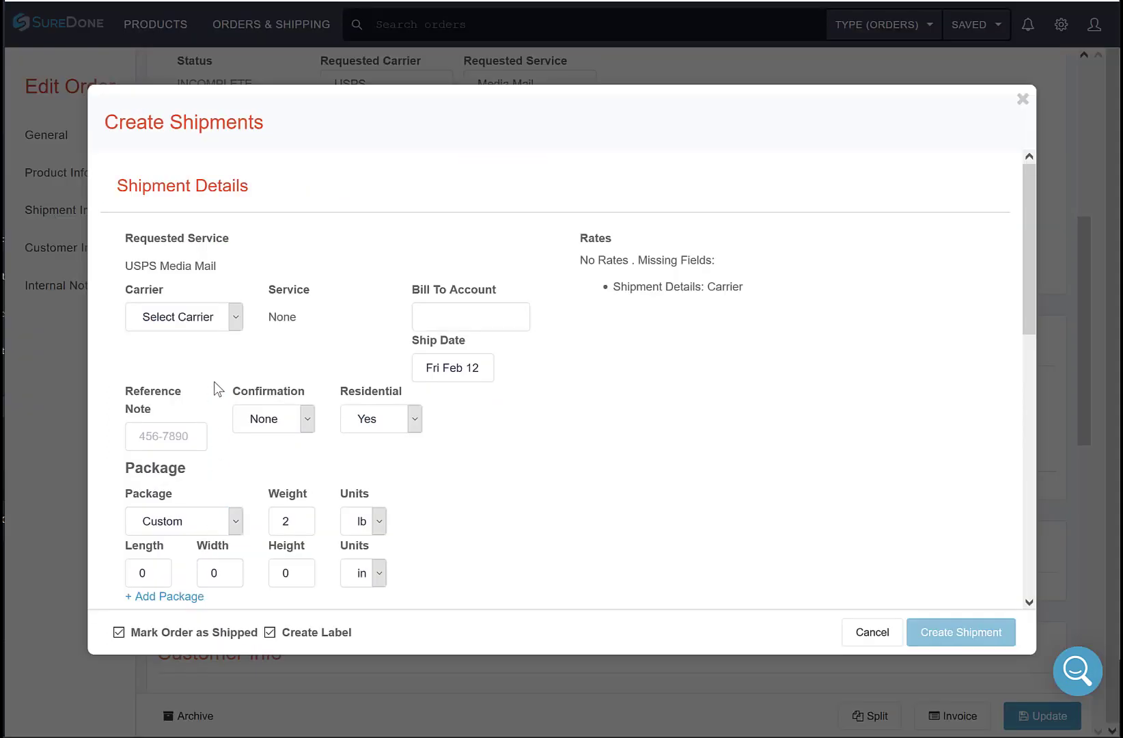
click(232, 319)
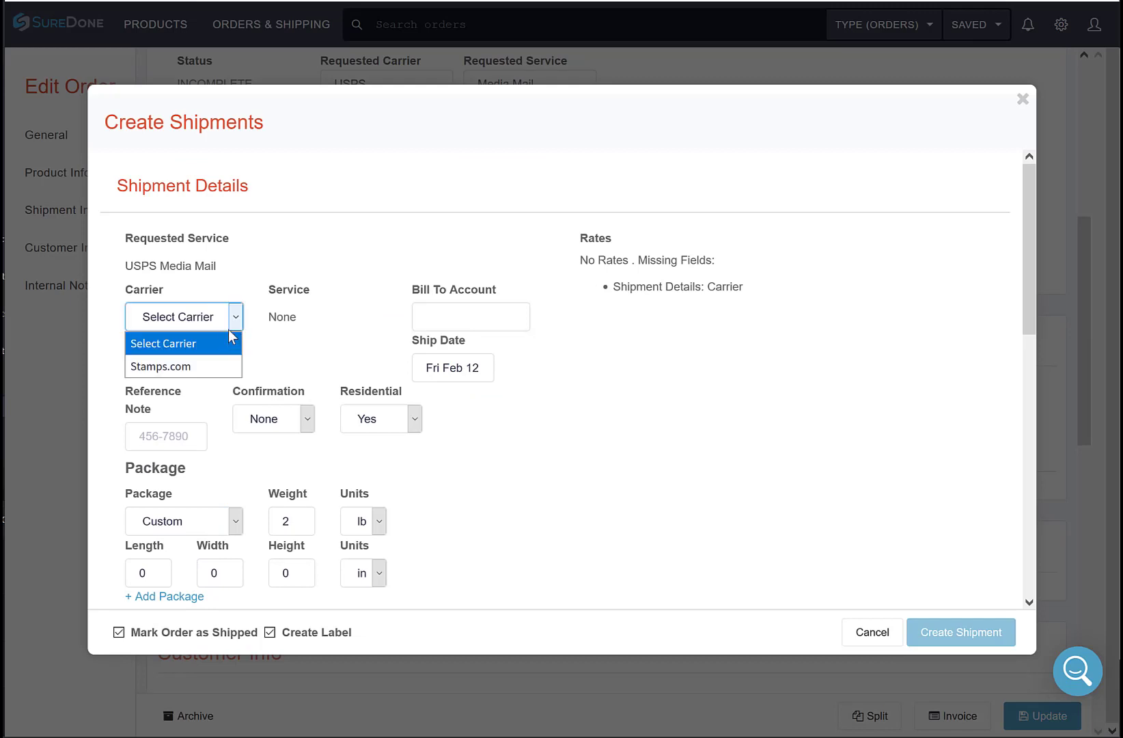
click(212, 368)
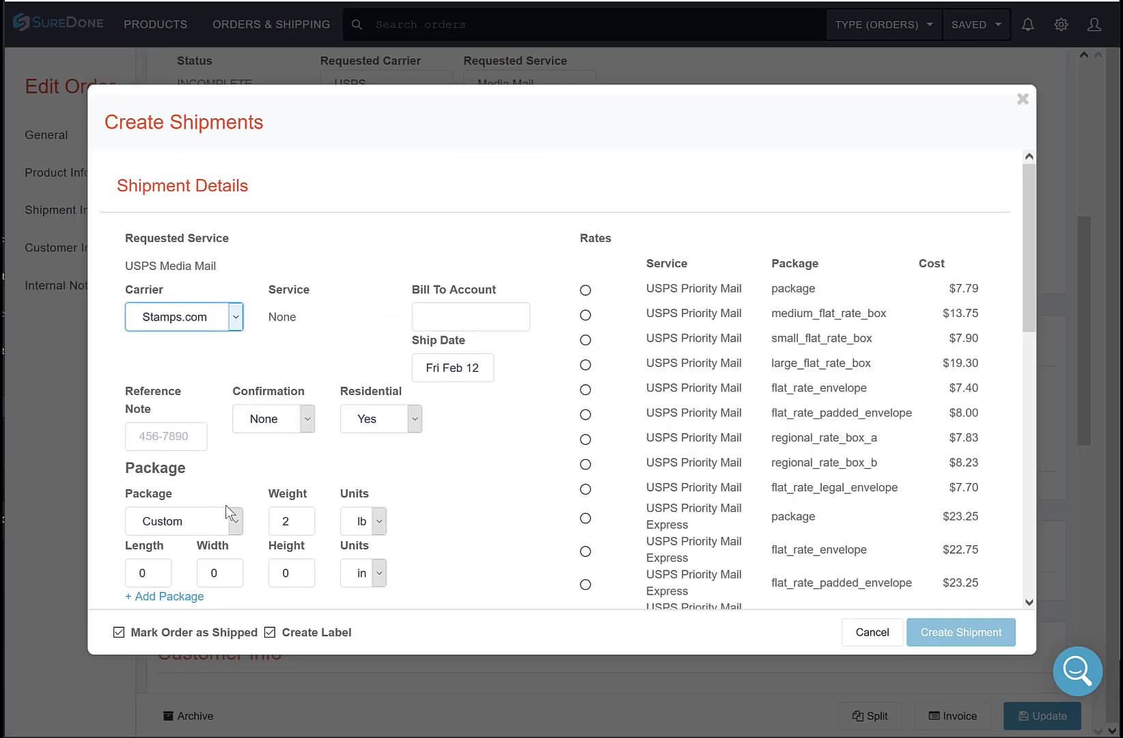
Set the shipment's package to Thick Envelope and its weight unit to oz.
click(242, 524)
click(241, 522)
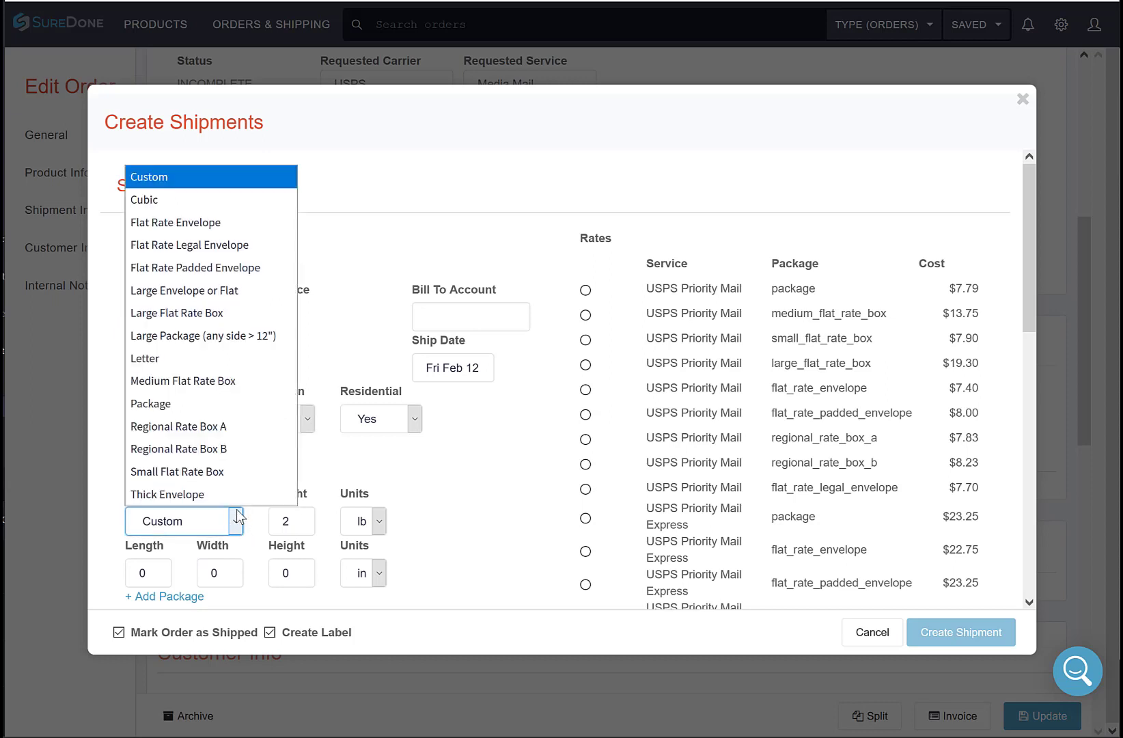
click(239, 503)
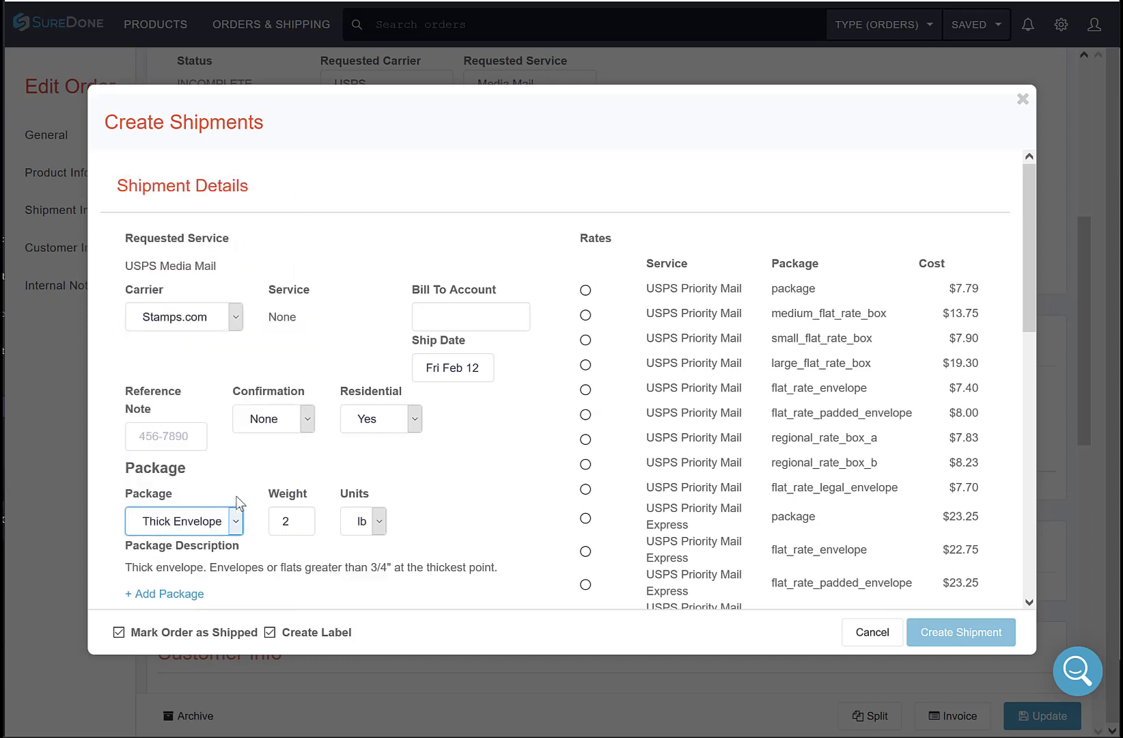
click(291, 521)
click(360, 525)
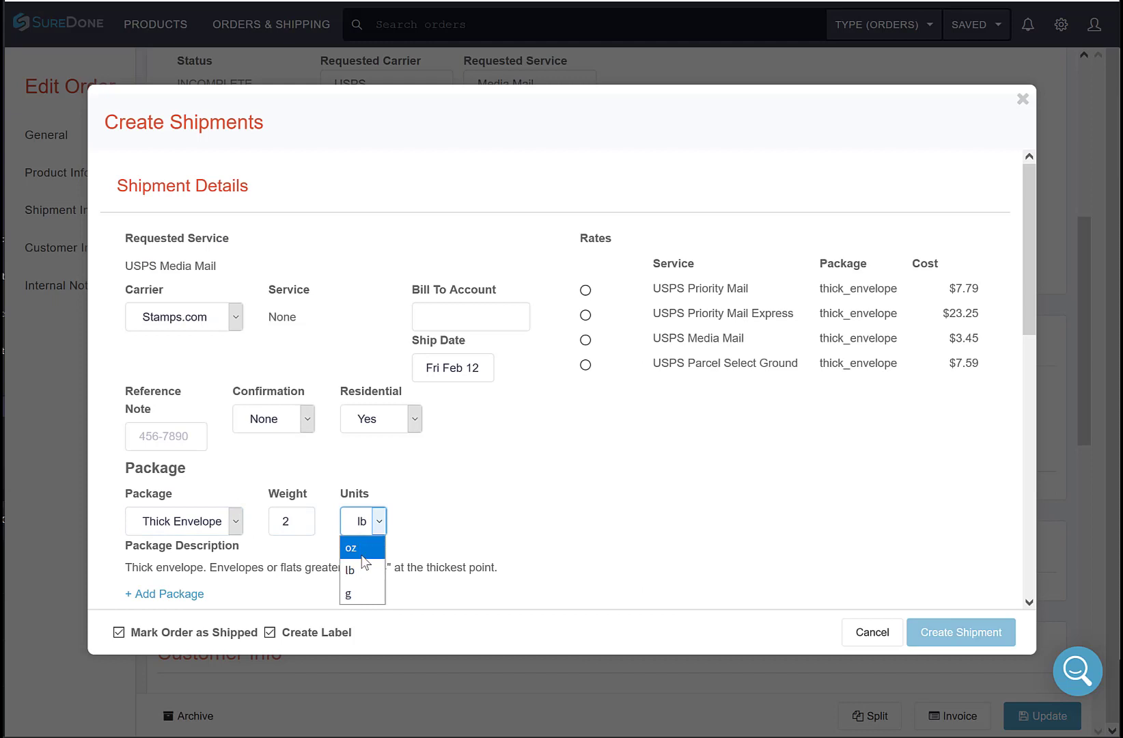
click(366, 546)
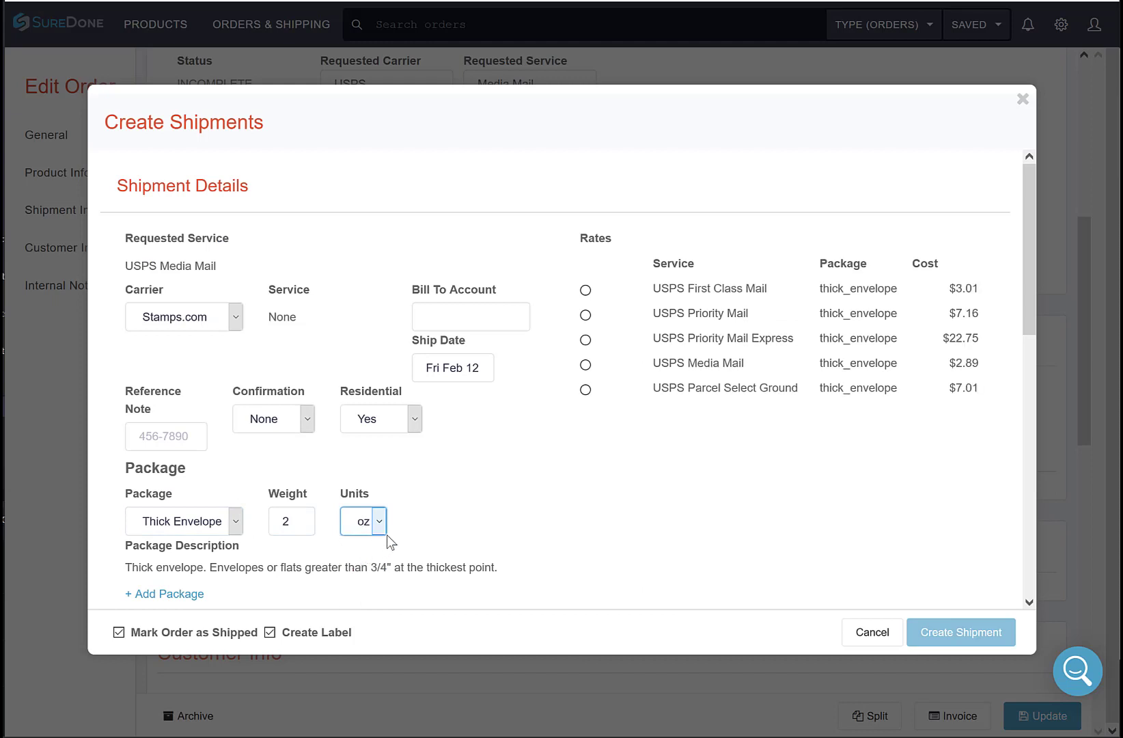
Set the shipment's confirmation to Delivery and choose the USPS Media Mail rate.
click(307, 431)
click(293, 467)
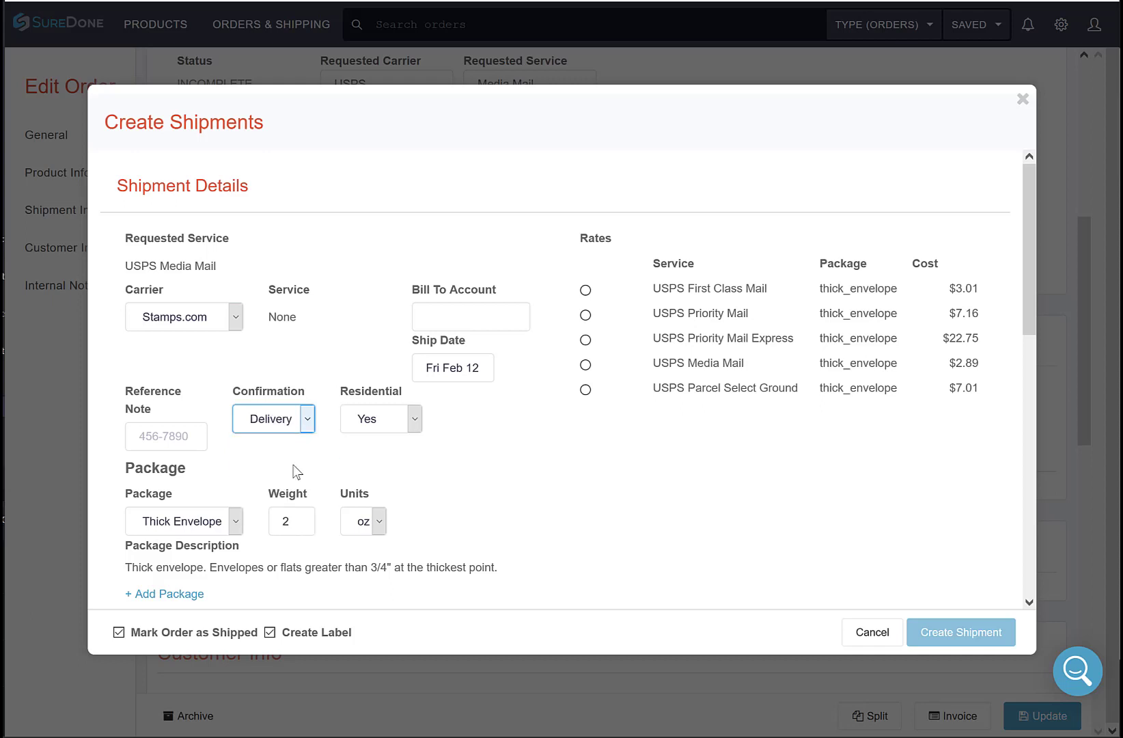
click(587, 367)
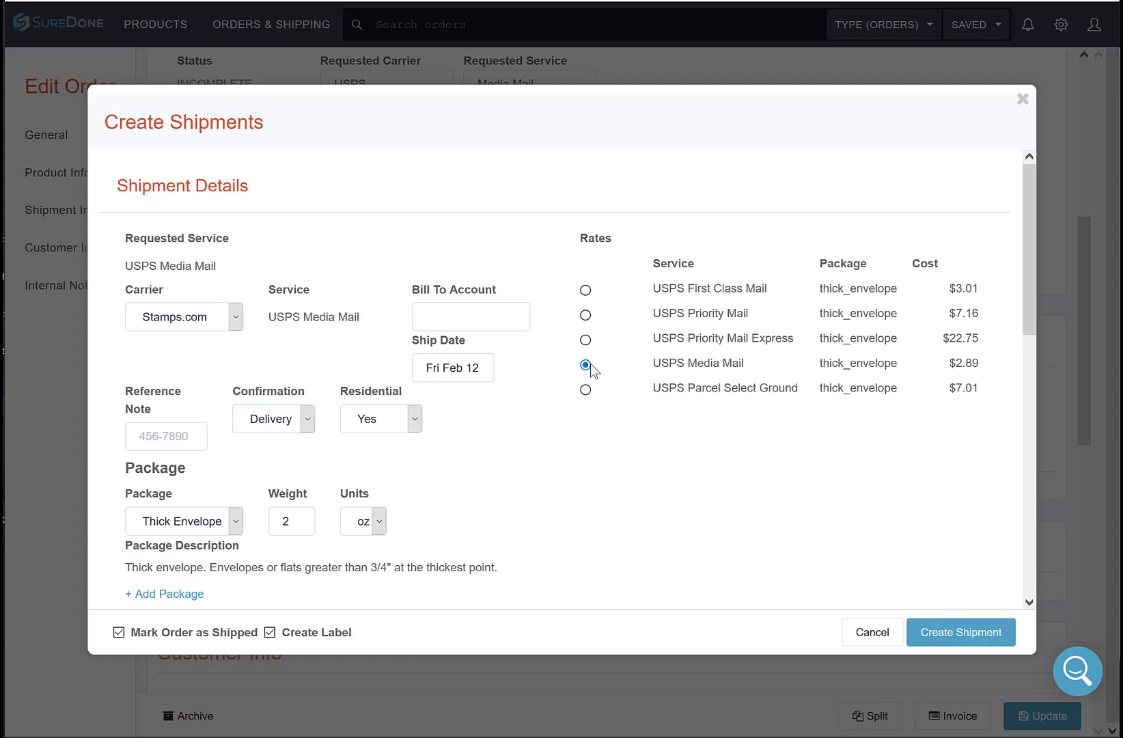
Clear the shipment's carrier selection and choose Stamps.com again.
click(236, 323)
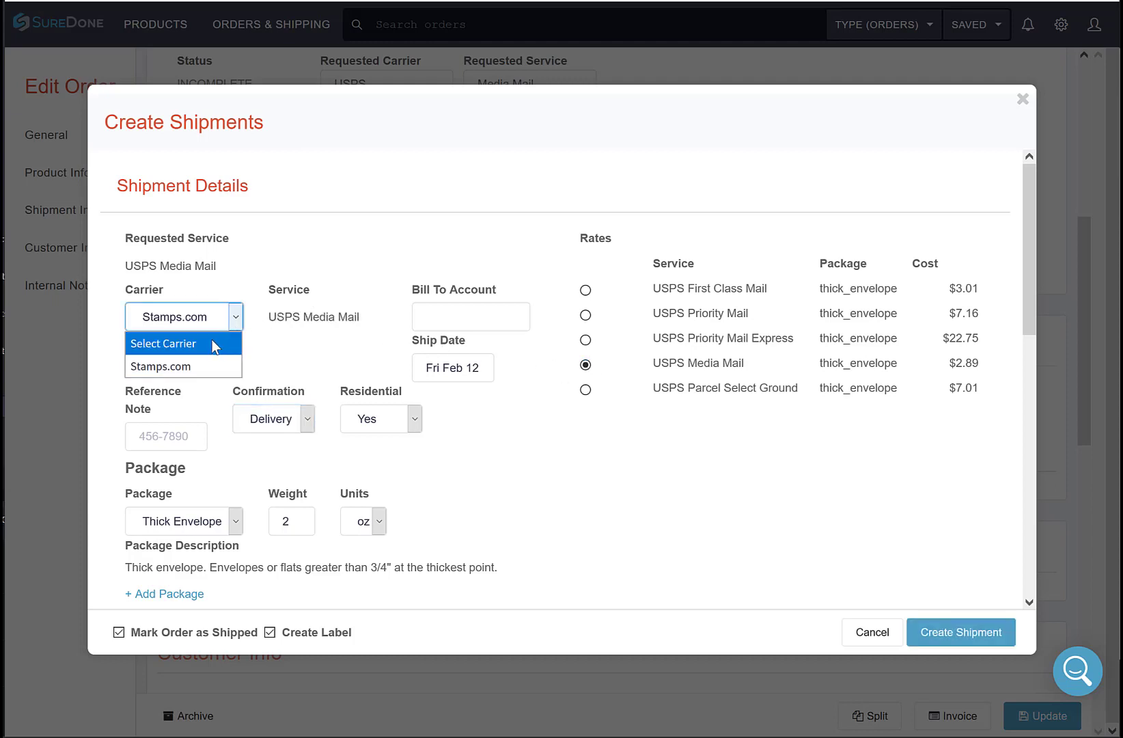
click(212, 340)
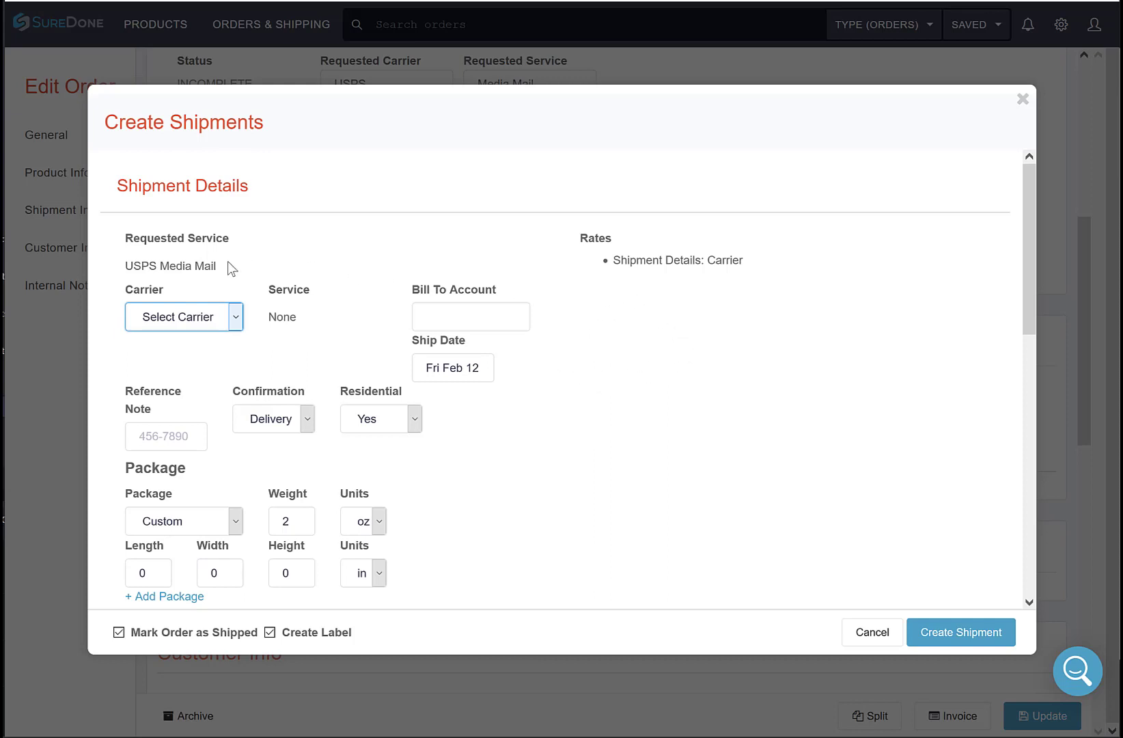
click(234, 317)
click(195, 362)
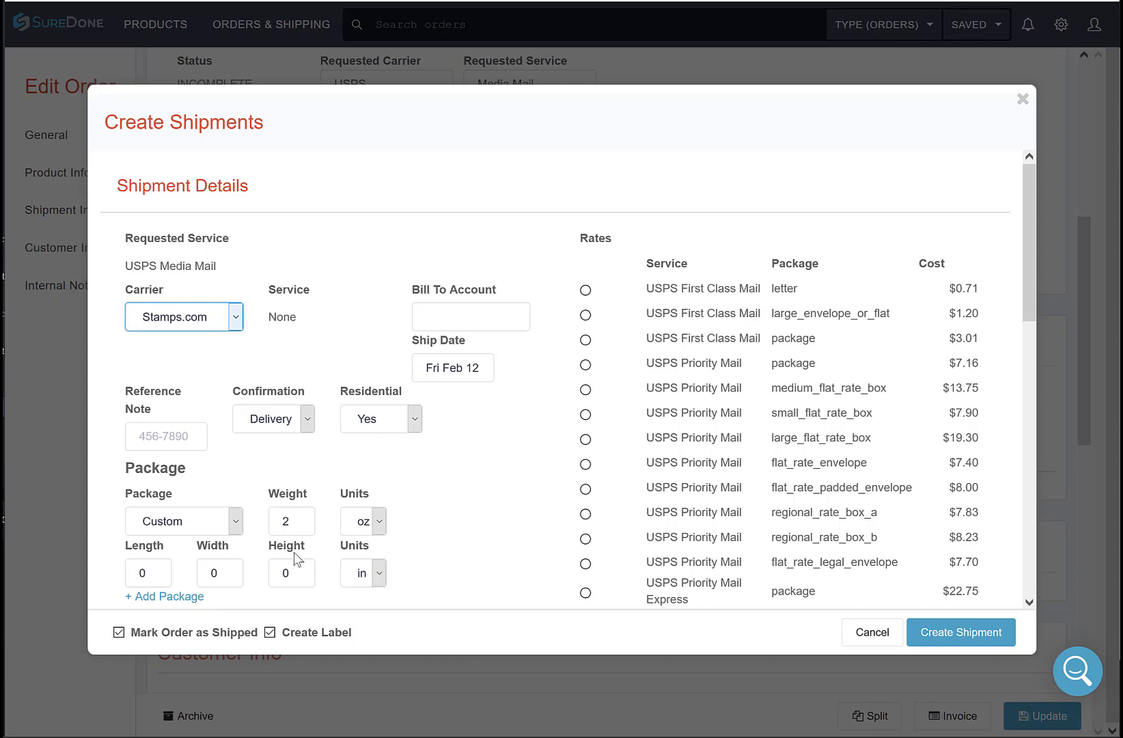
Create the shipment as a Thick Envelope package at the USPS Media Mail rate.
click(236, 522)
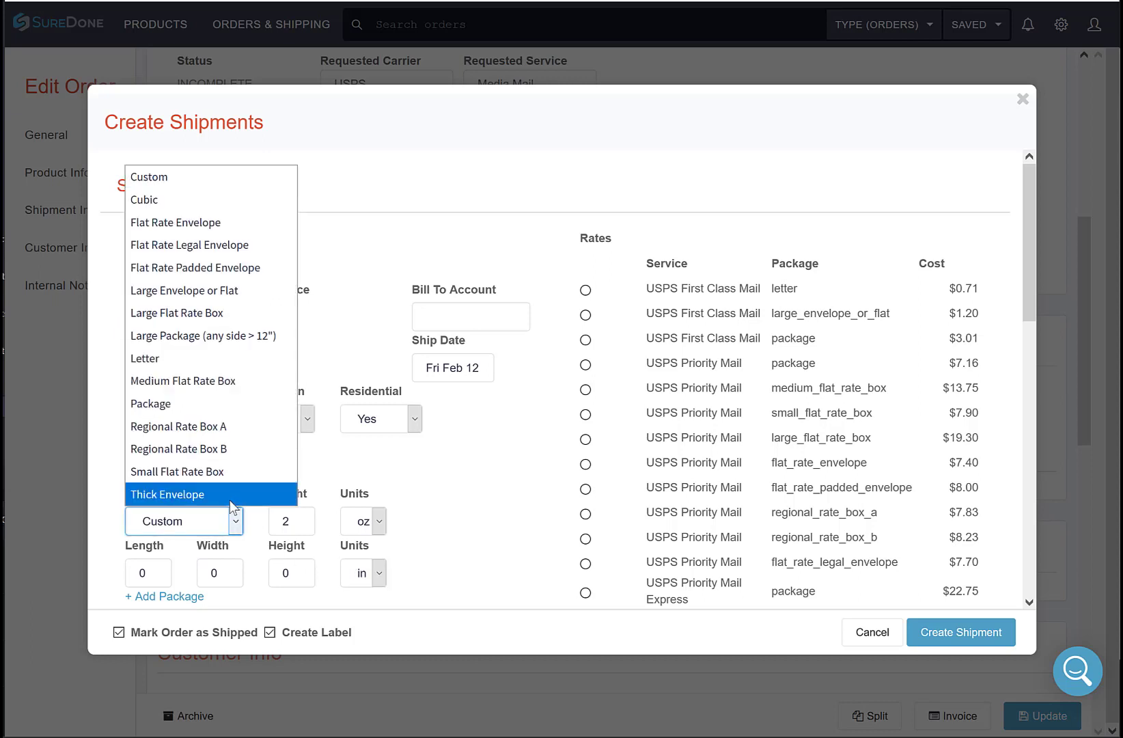
click(229, 499)
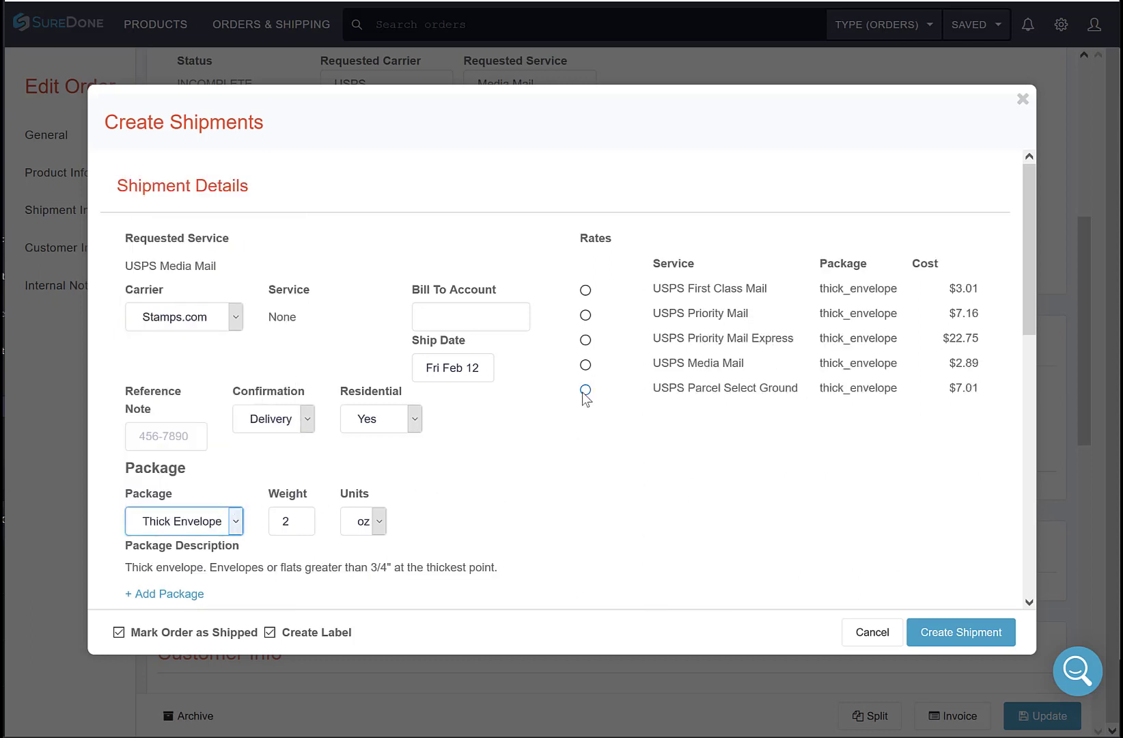
click(586, 365)
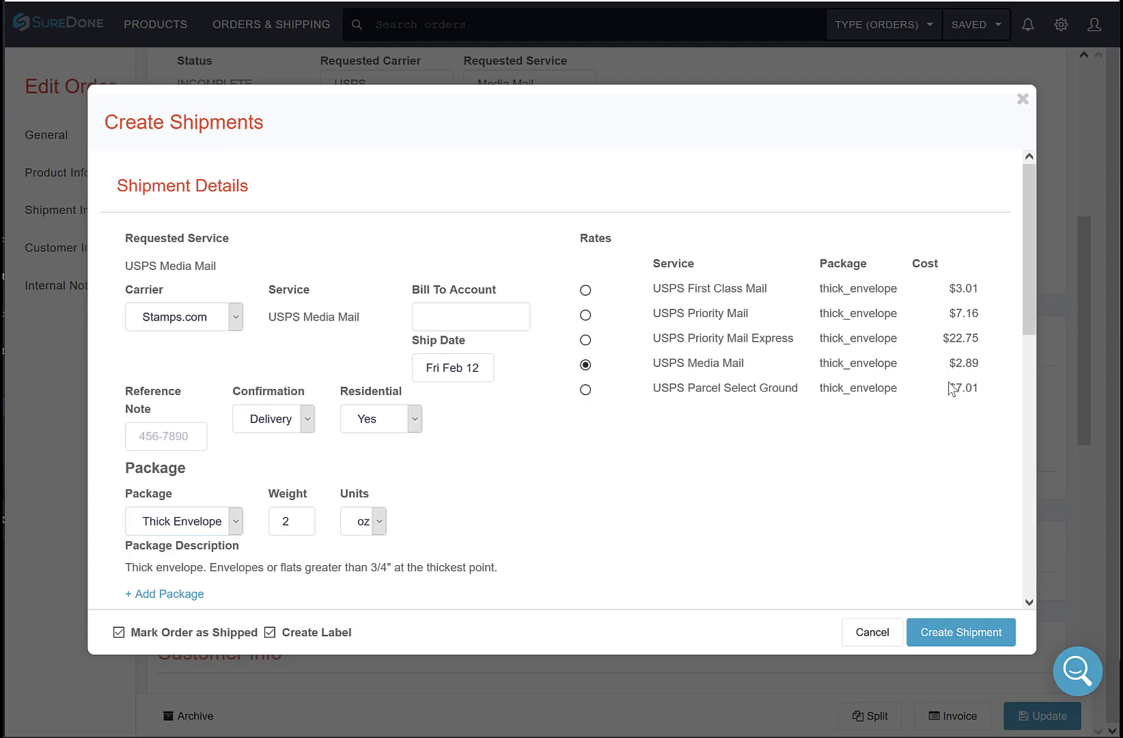
click(991, 632)
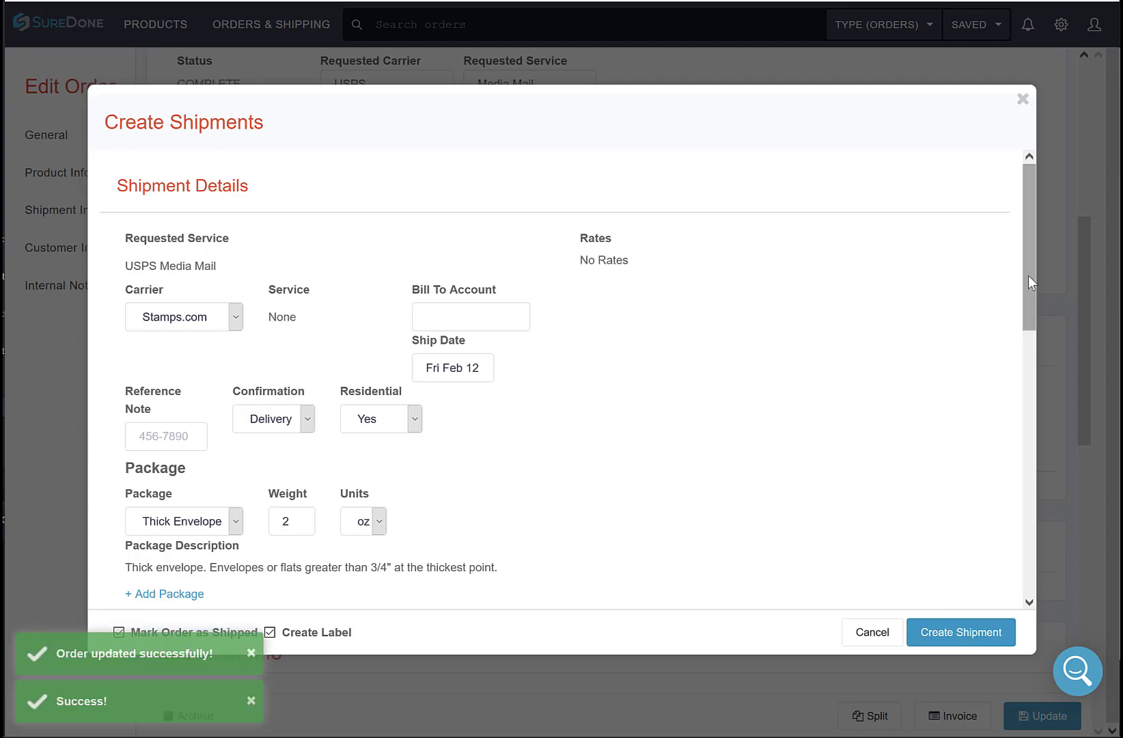
Open the existing shipment's printable label for viewing, and close both the label and the shipment dialog.
drag(1028, 275, 1048, 417)
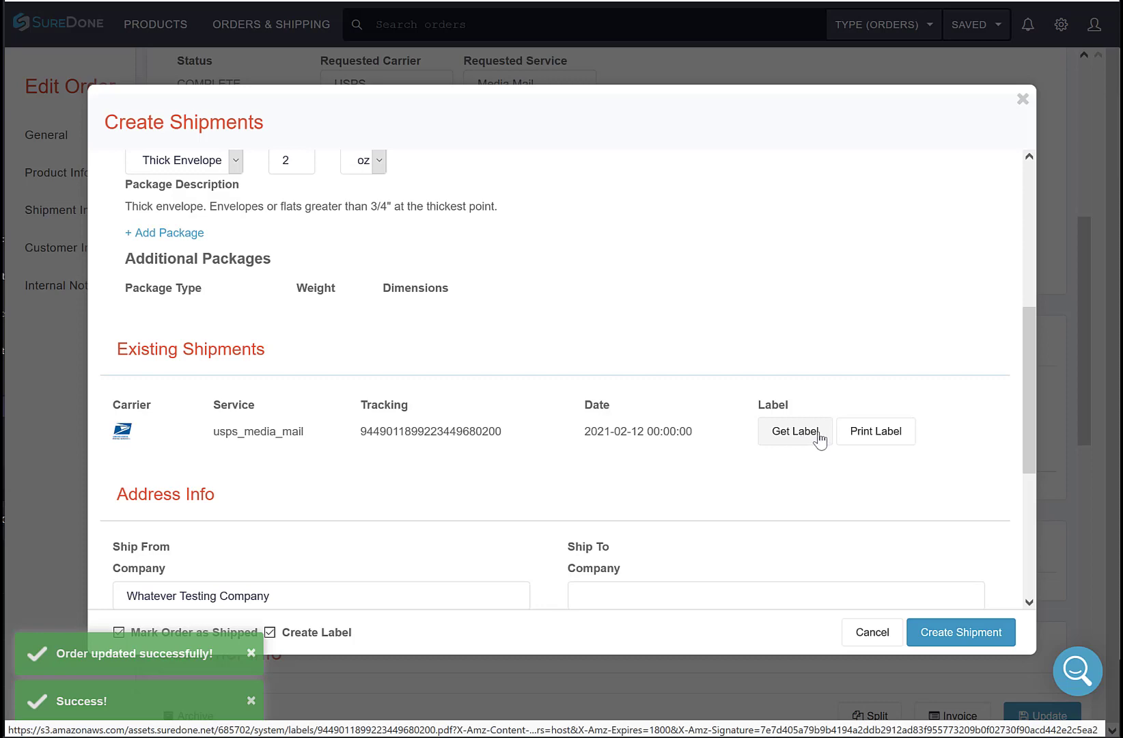
click(870, 437)
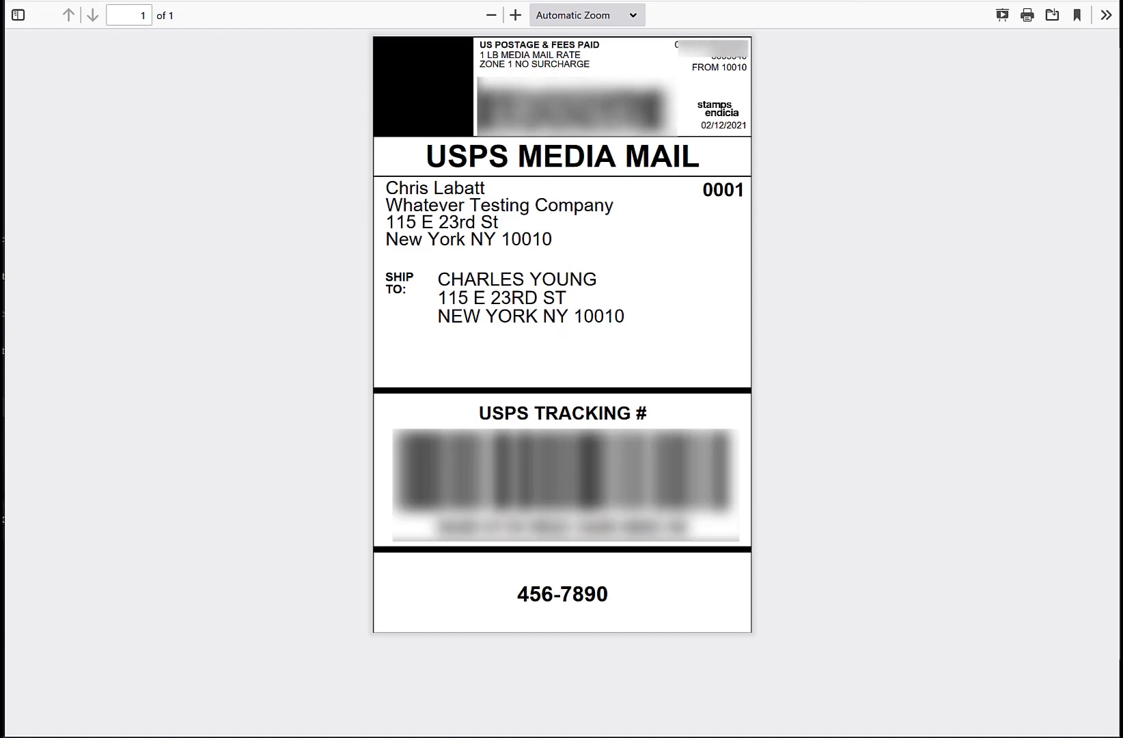
key(ctrl+w)
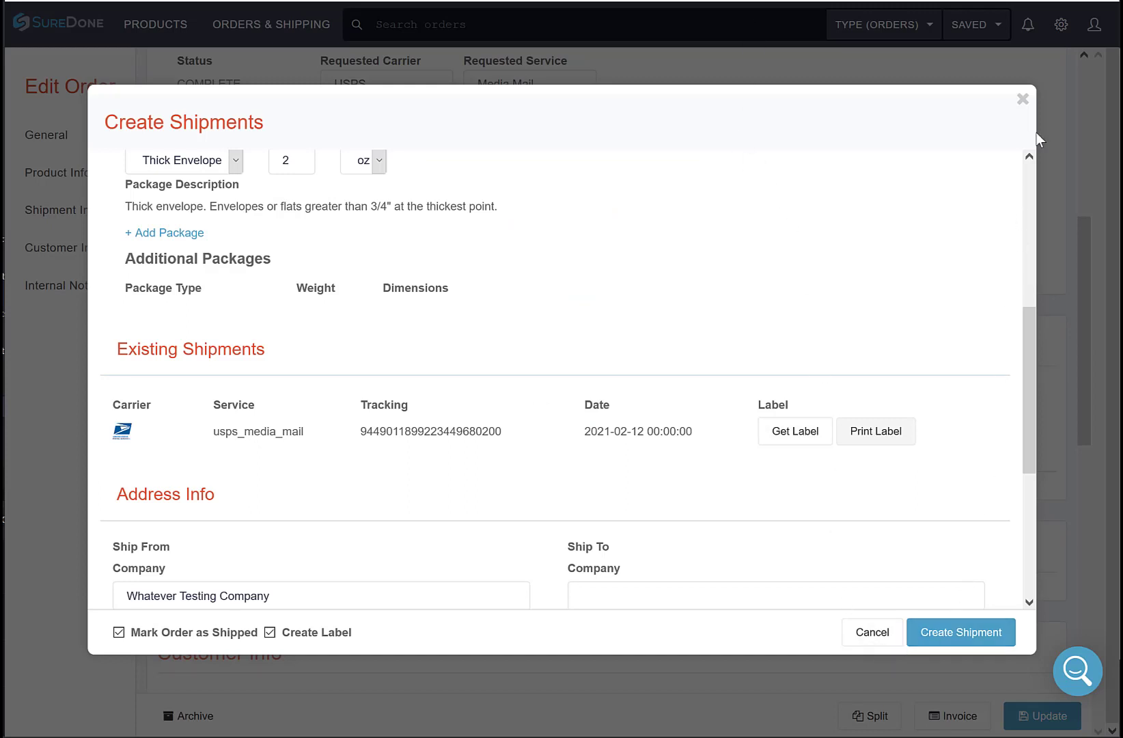
click(1023, 100)
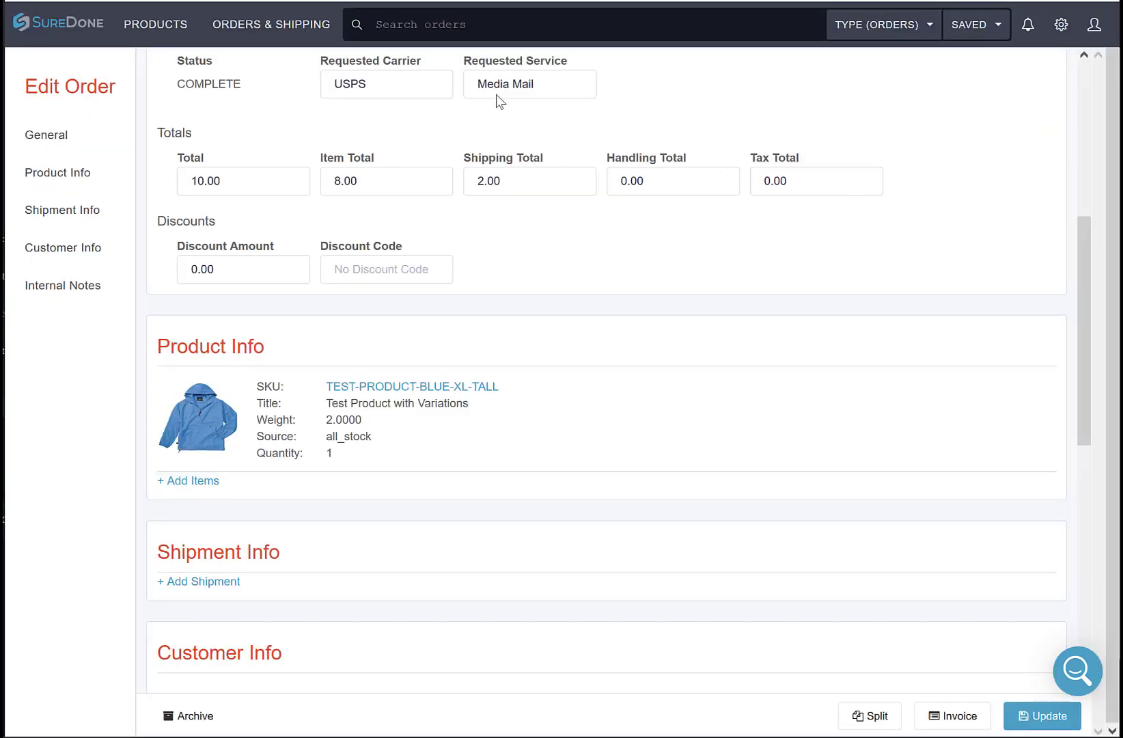
Go to the list of all orders and reopen the most recent order for editing.
mouse_move(223, 20)
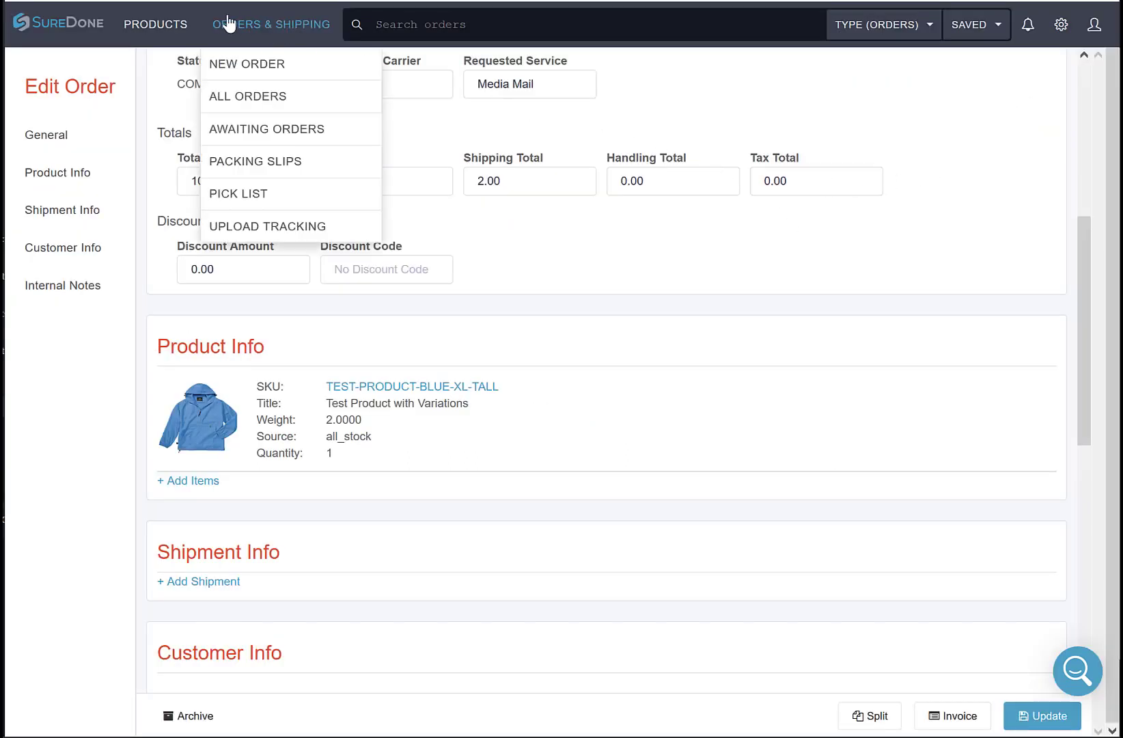
click(233, 103)
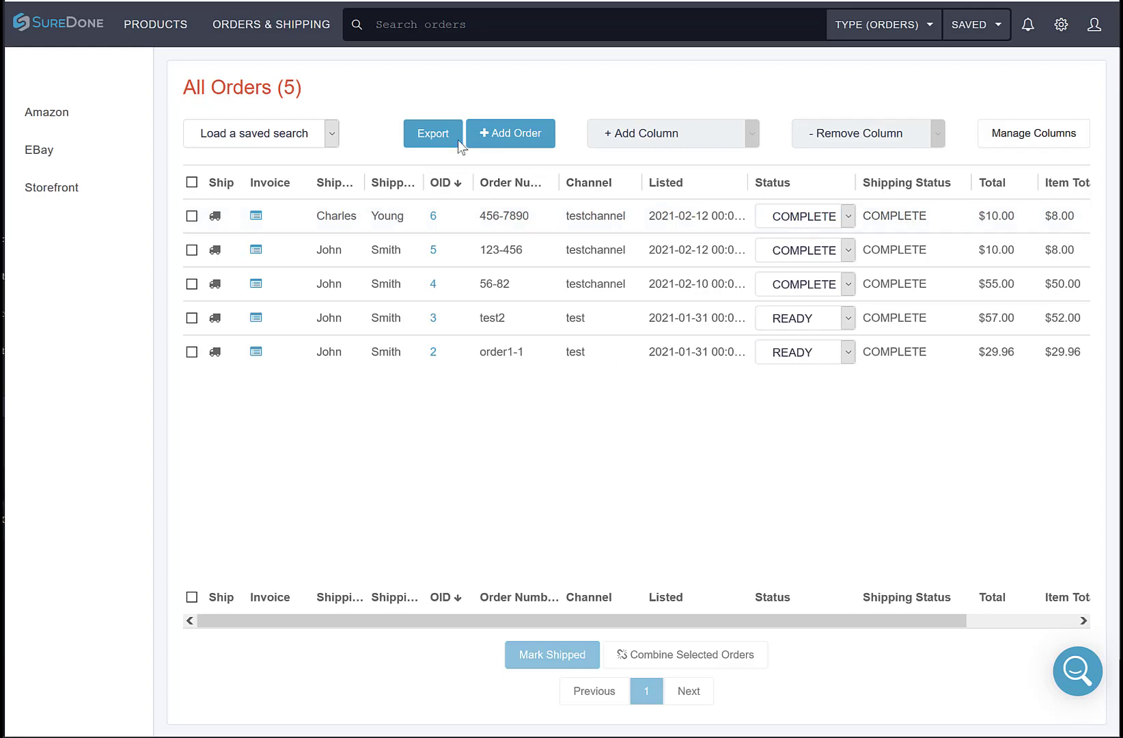
click(285, 29)
click(433, 216)
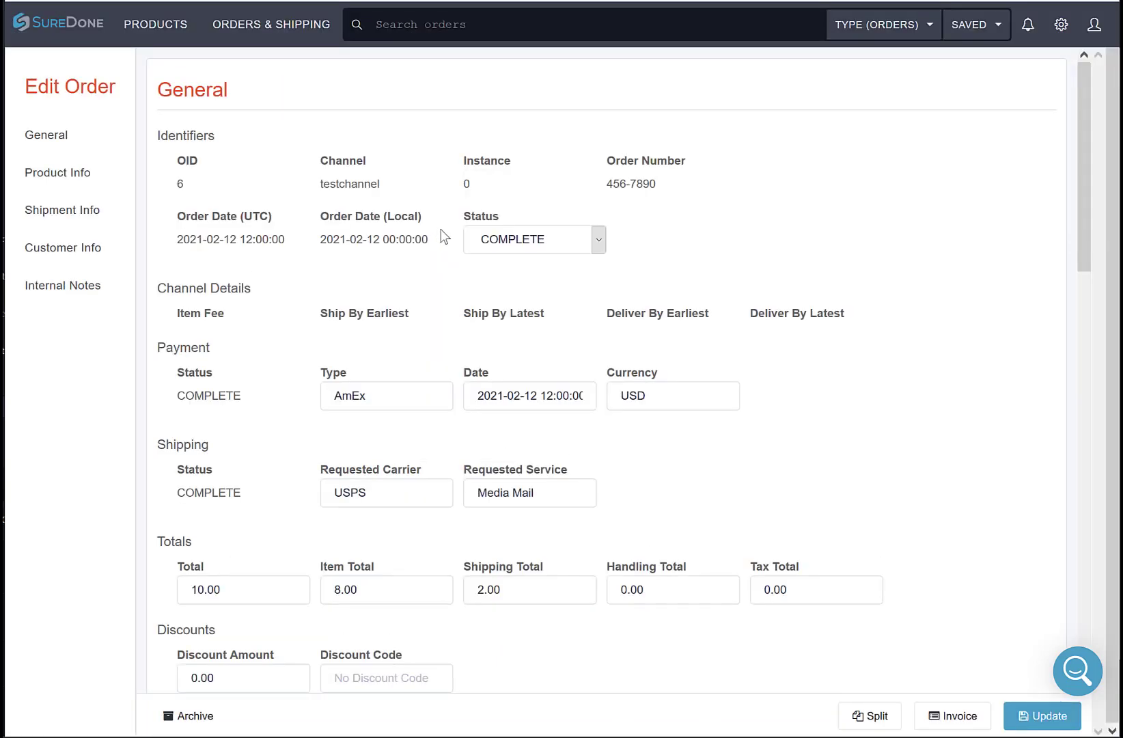